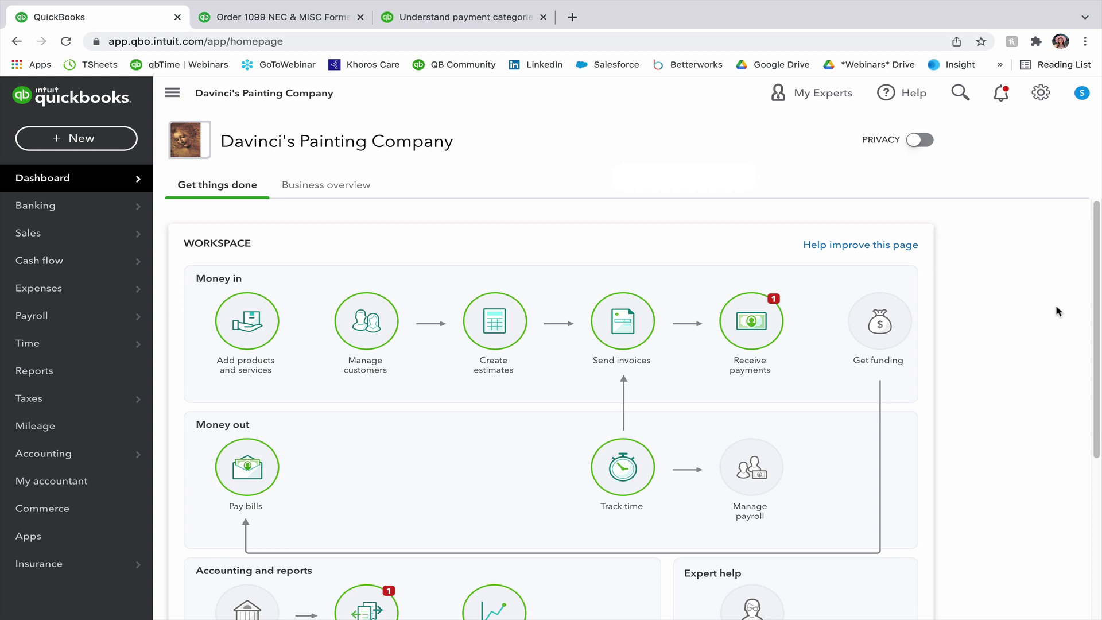
Go to the Vendors list under Expenses
mouse_move(98, 302)
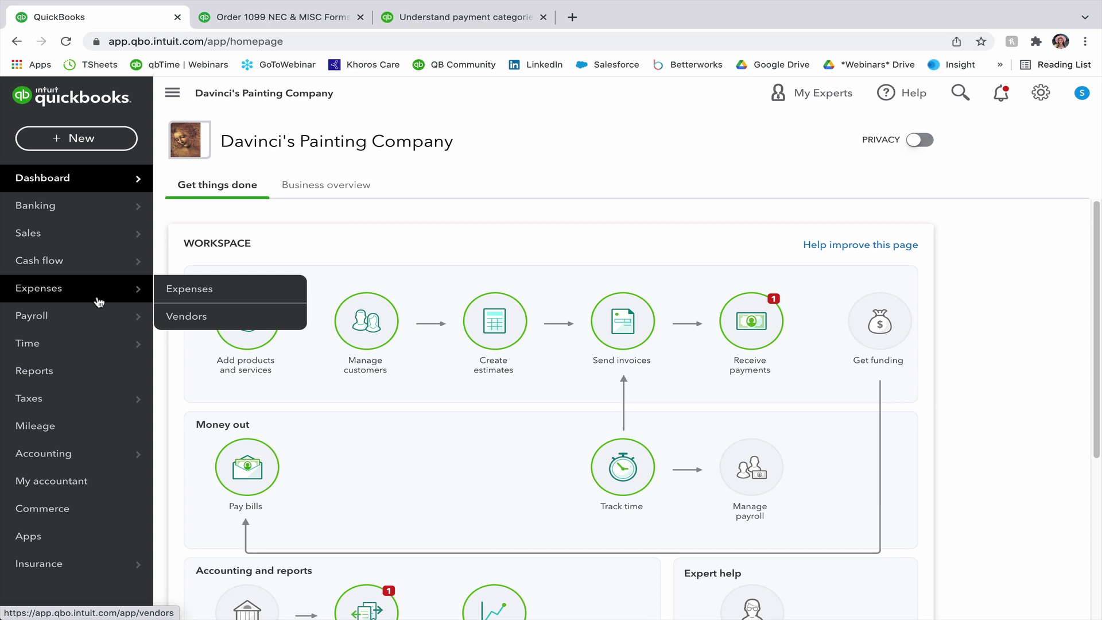
left_click(214, 322)
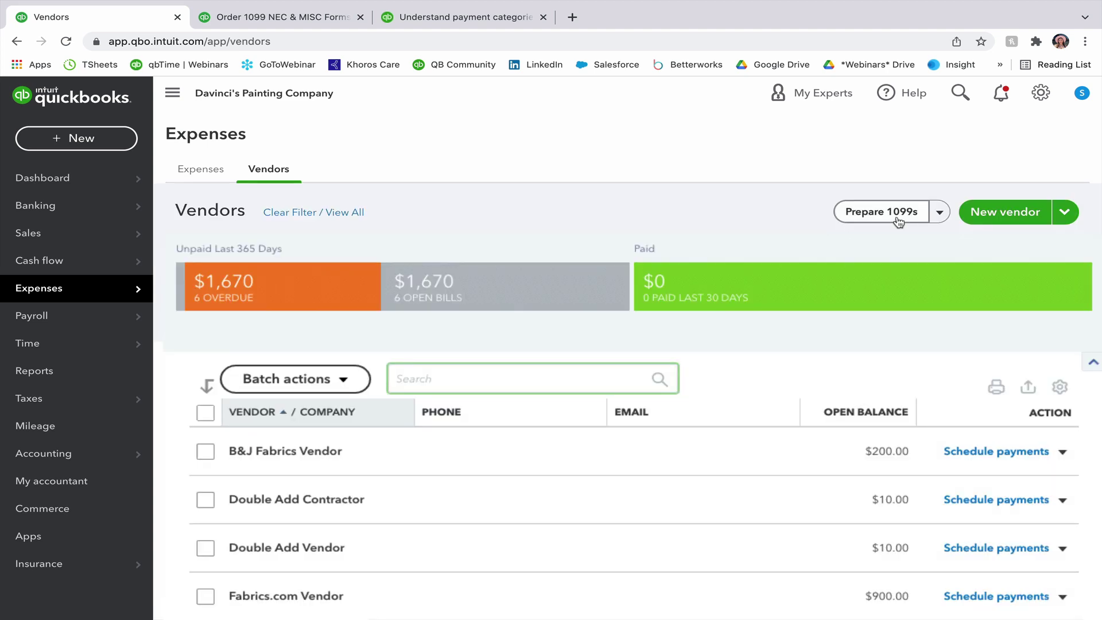
Start 1099 preparation from the Vendors page with Prepare 1099s
left_click(899, 221)
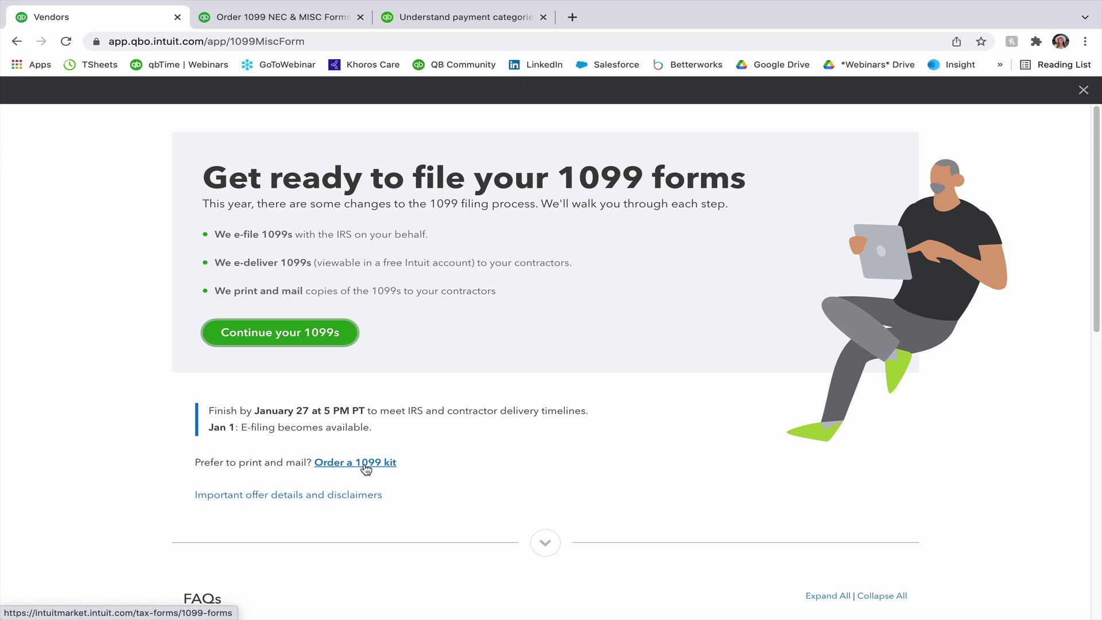
left_click(365, 464)
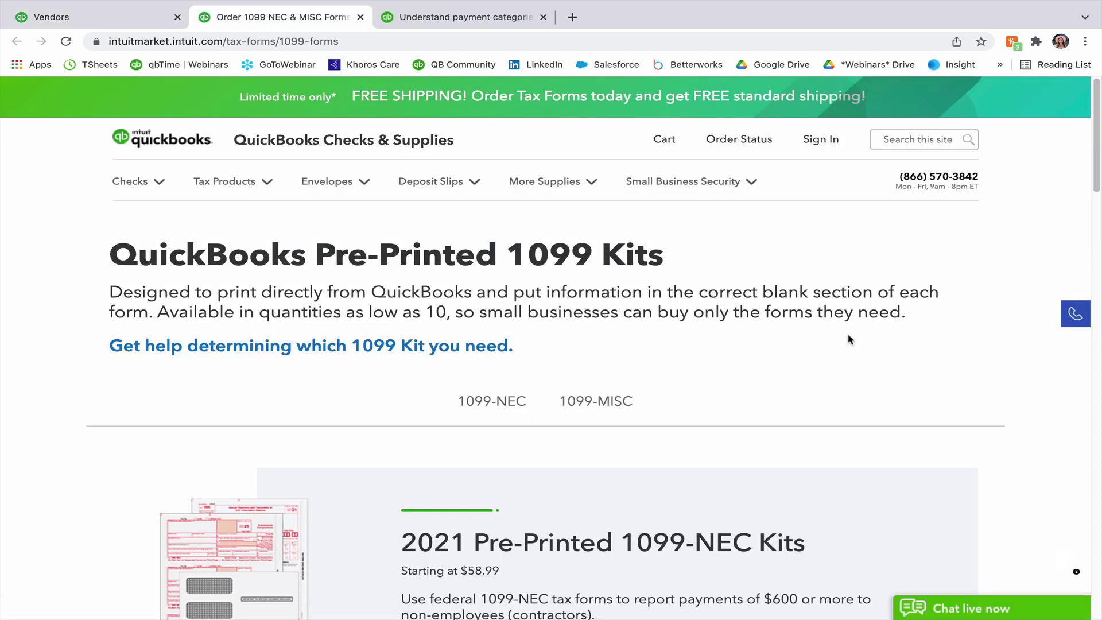
scroll(1048, 374, "down", 5)
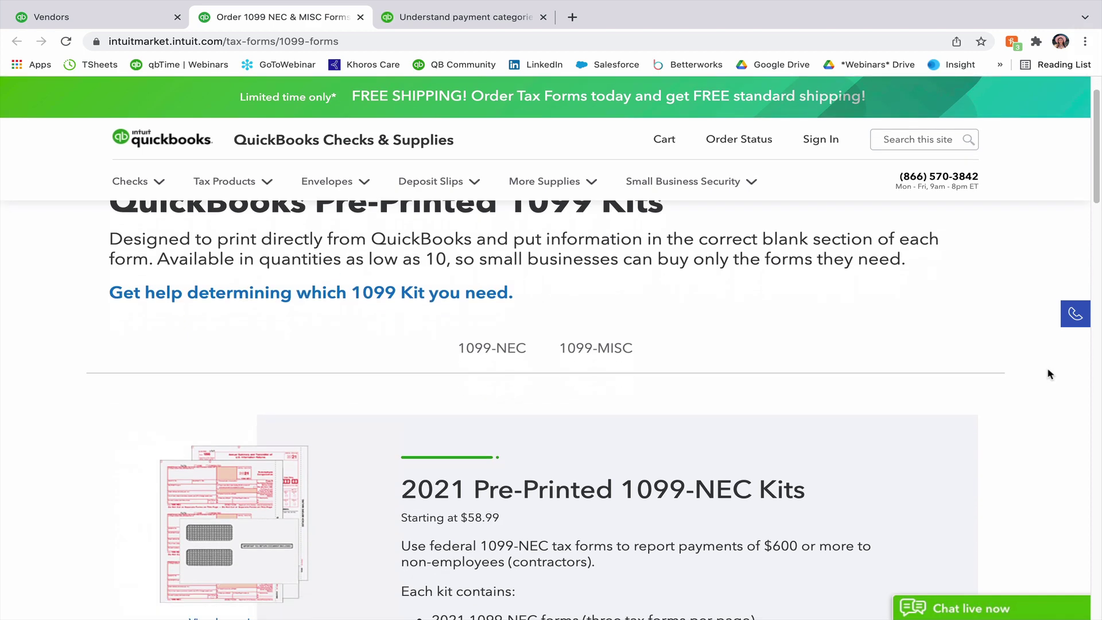
scroll(1051, 376, "down", 10)
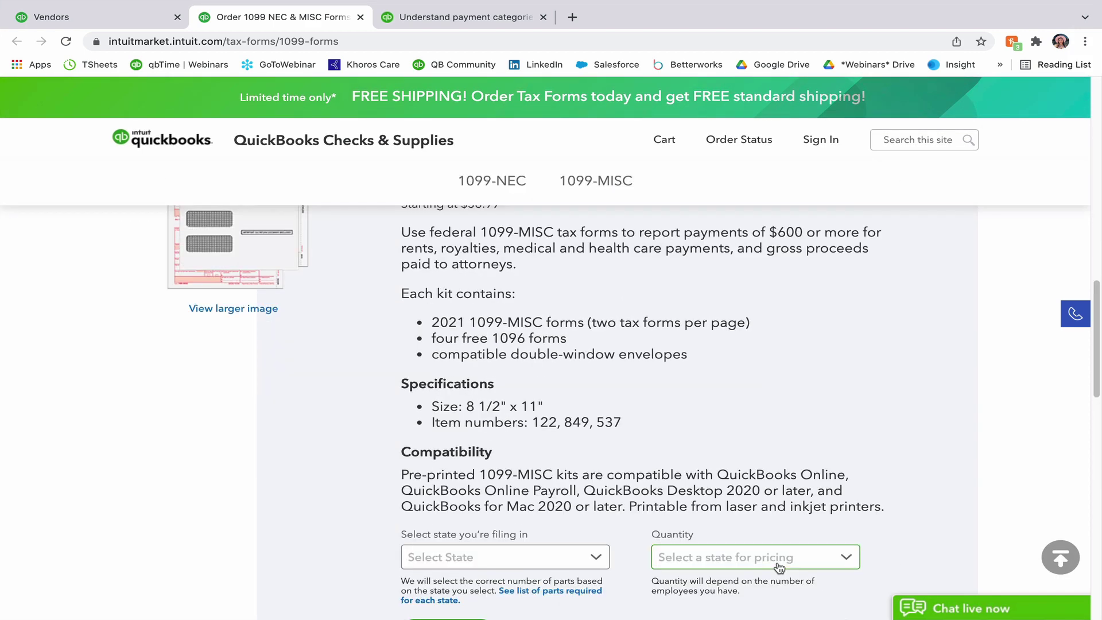
scroll(779, 568, "up", 10)
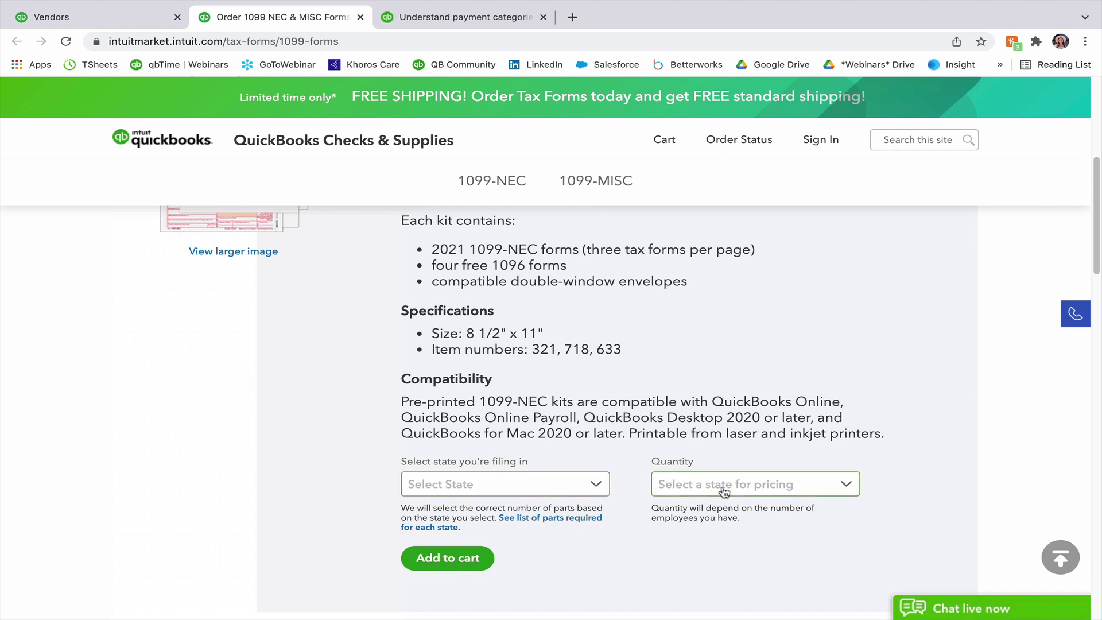
scroll(1014, 510, "down", 5)
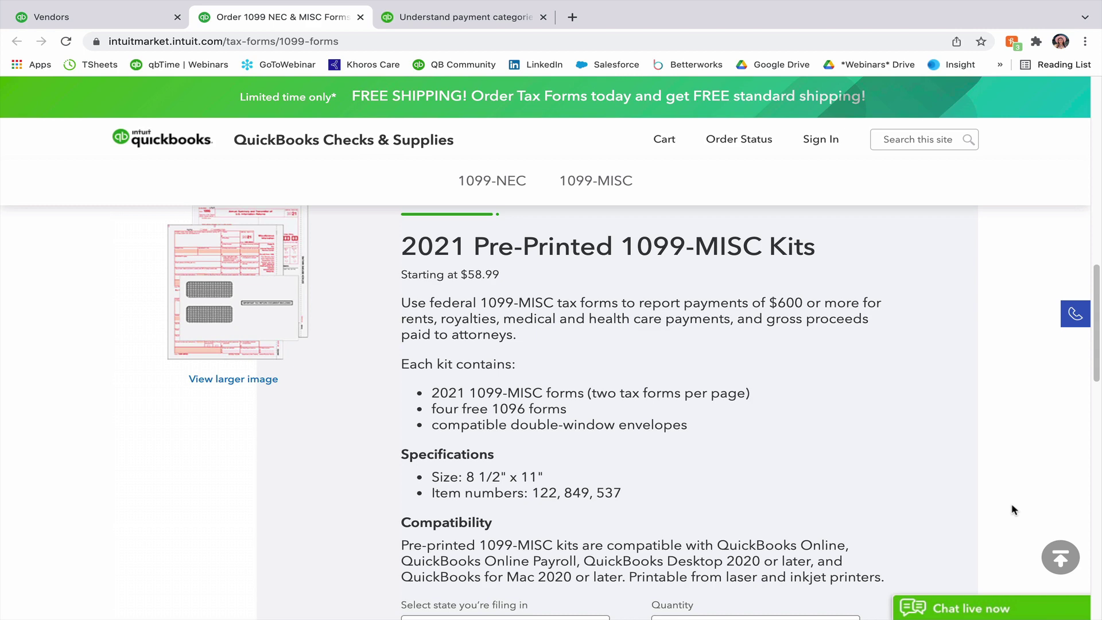
scroll(1011, 504, "down", 1)
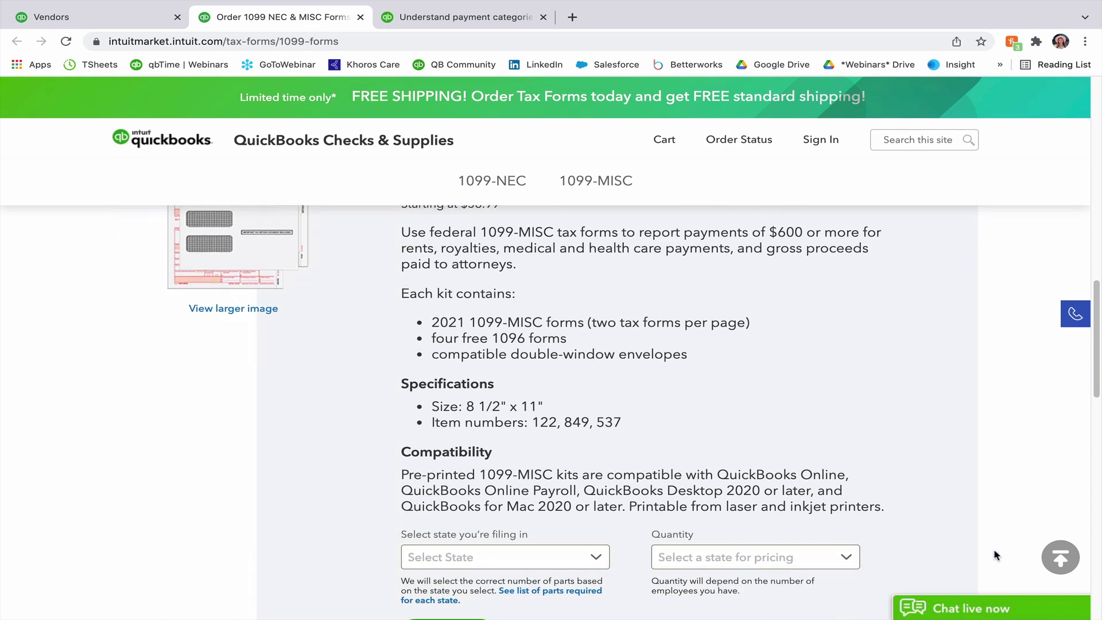
scroll(996, 555, "down", 5)
scroll(997, 555, "down", 1)
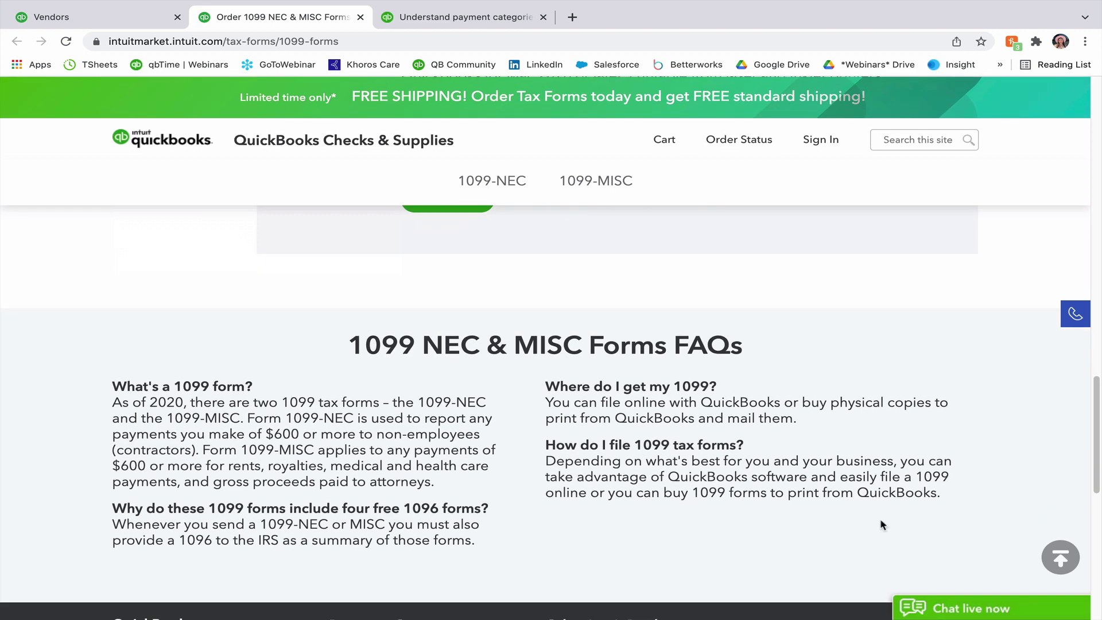
Expand the FAQ answer on 1099-NEC versus 1099-MISC, then return to the top of the page
left_click(127, 21)
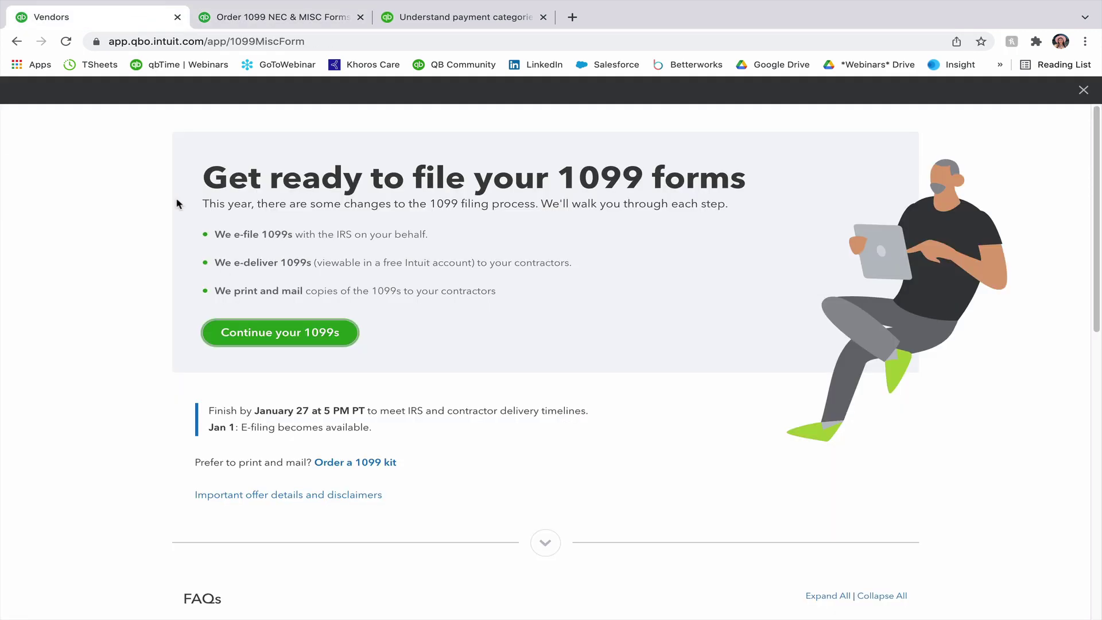
scroll(942, 537, "down", 1)
scroll(942, 536, "down", 5)
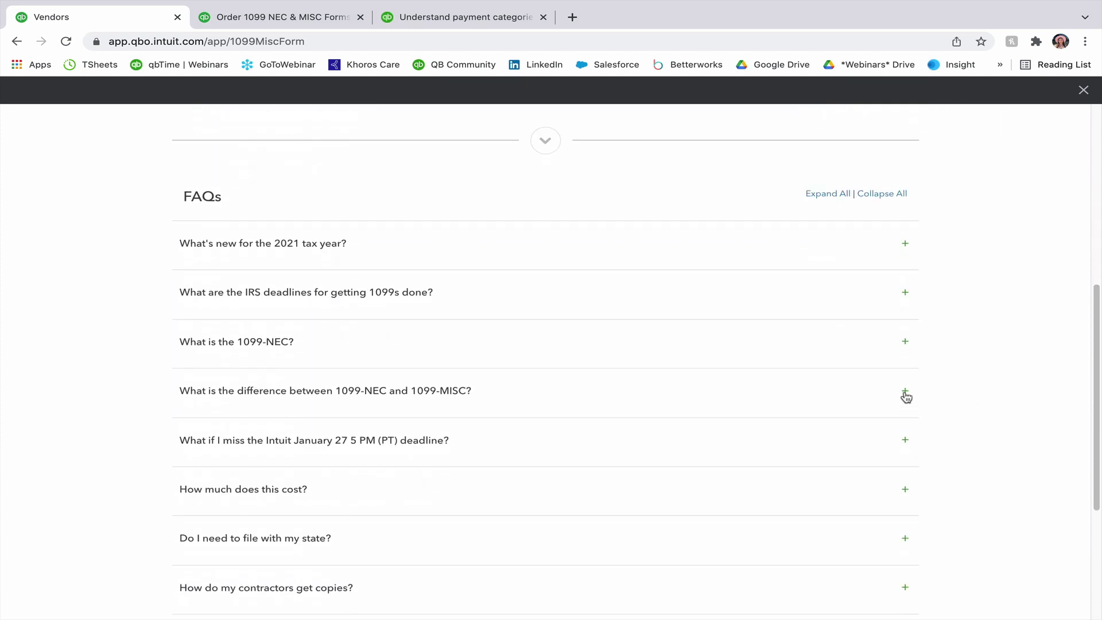
left_click(906, 394)
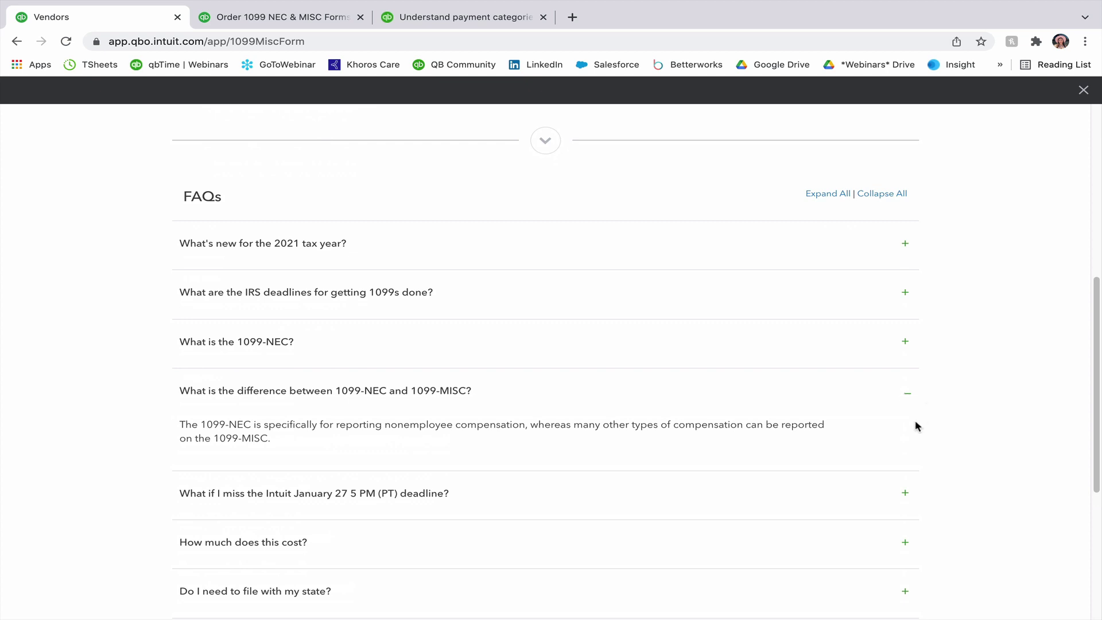
scroll(917, 426, "up", 7)
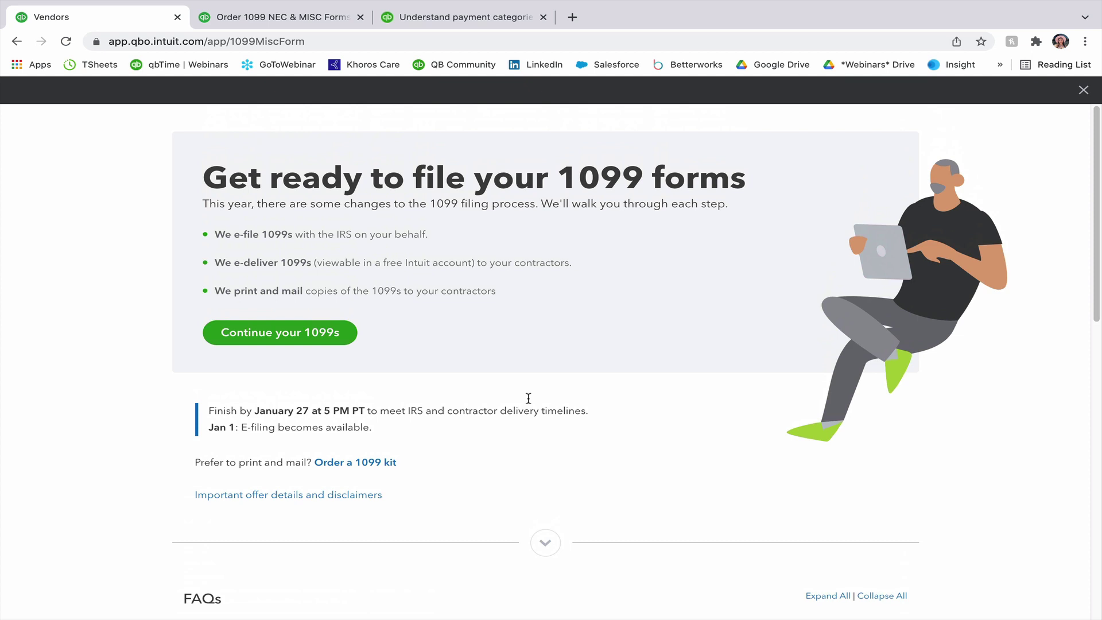
Continue the 1099s to step 1, Review your company info
left_click(348, 333)
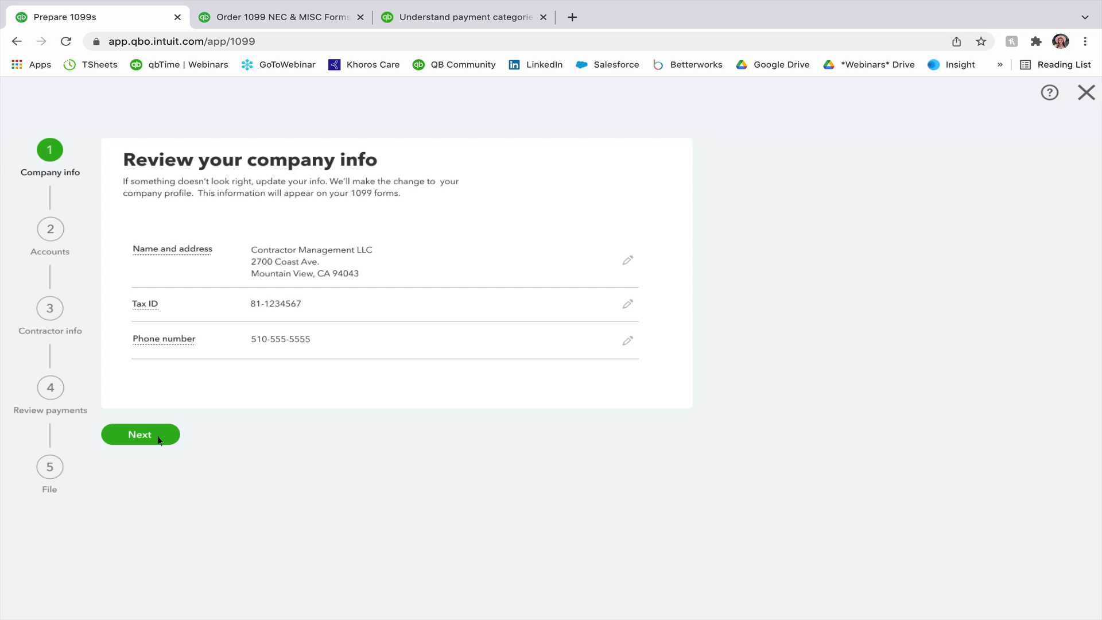
Accept the company name, address, tax ID and phone to reach payment categorization
left_click(159, 440)
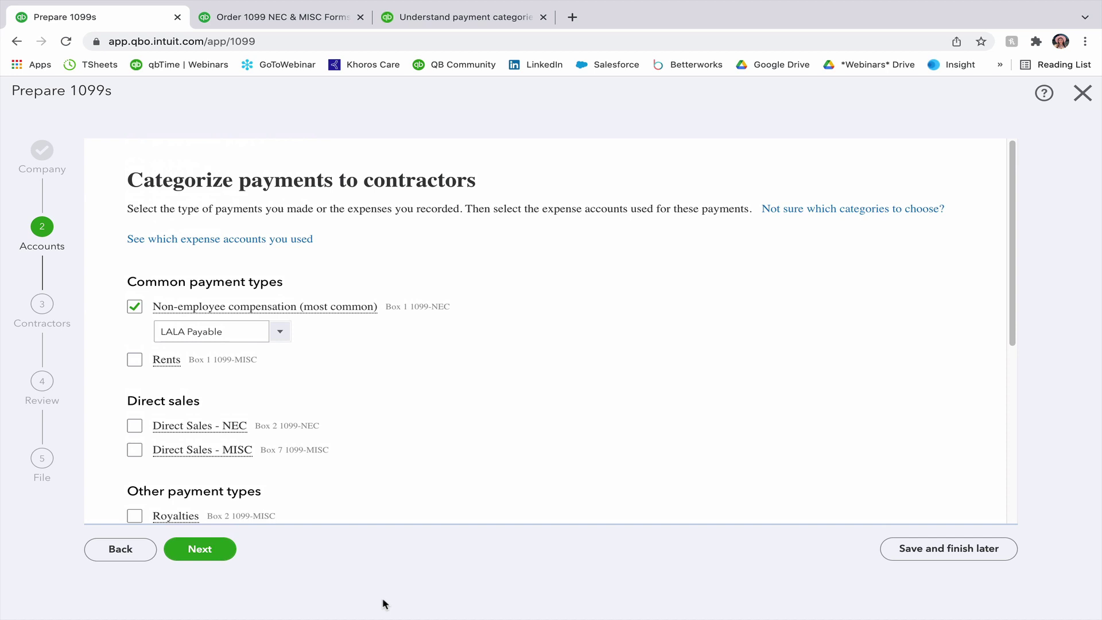
Open the 'Understand payment categories' help article and scroll to the 1099-NEC and 1099-MISC box lists
left_click(828, 212)
scroll(1020, 452, "down", 5)
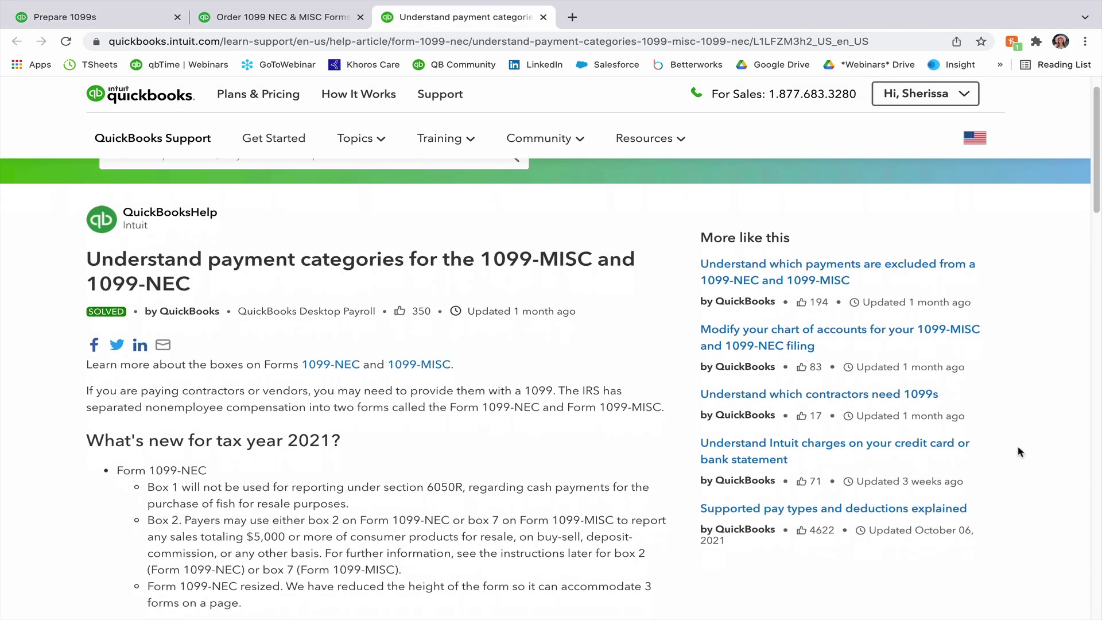
scroll(1020, 452, "down", 2)
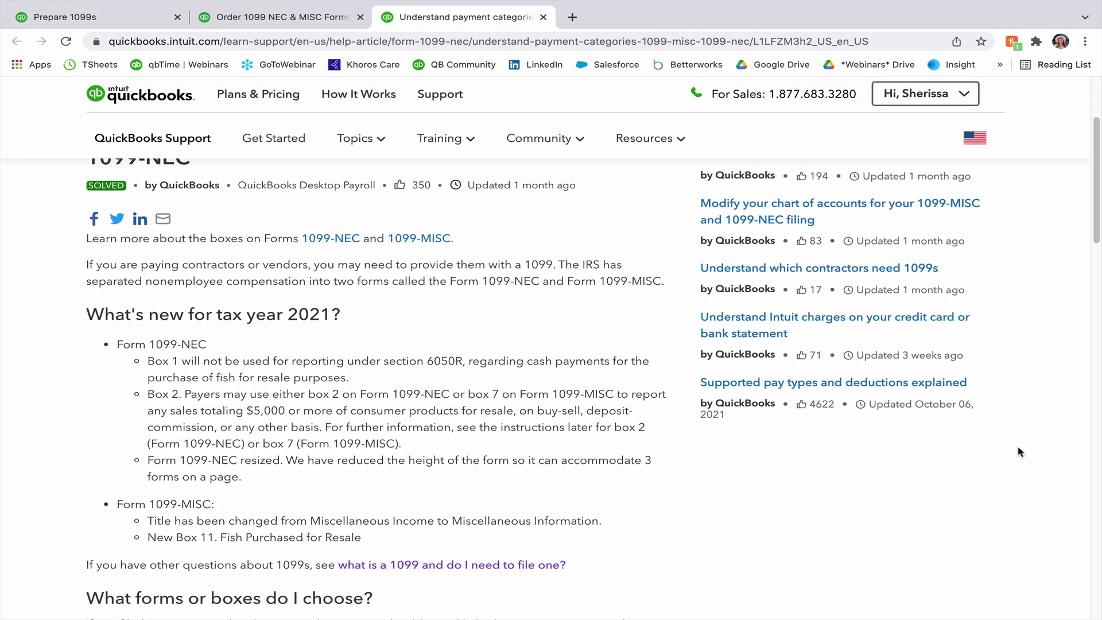
scroll(1020, 451, "down", 2)
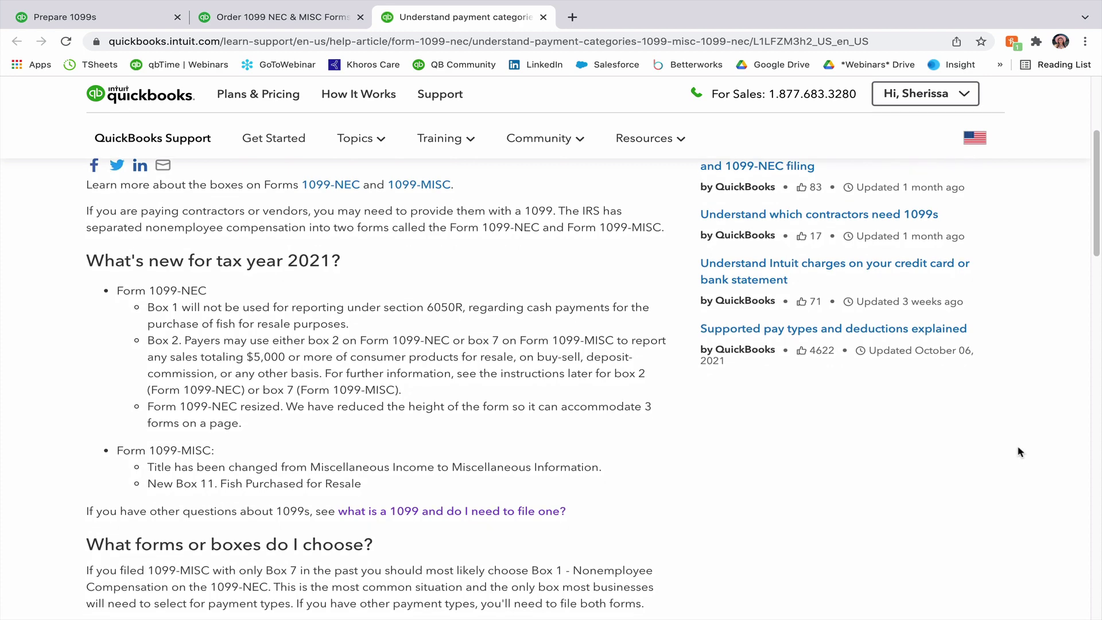
scroll(1020, 452, "down", 2)
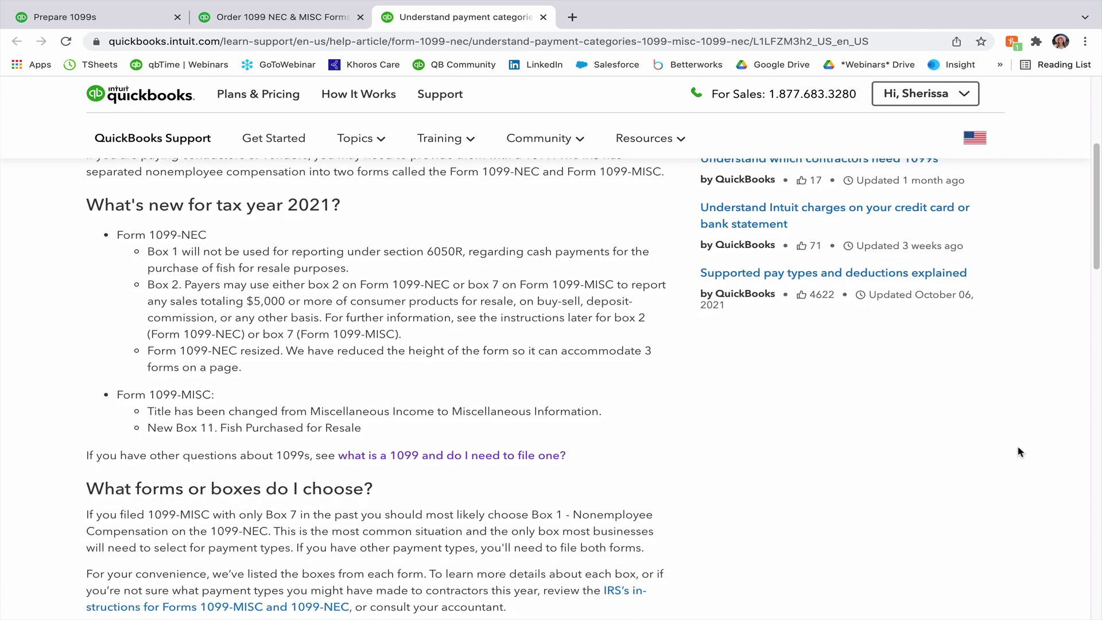
scroll(1020, 452, "down", 2)
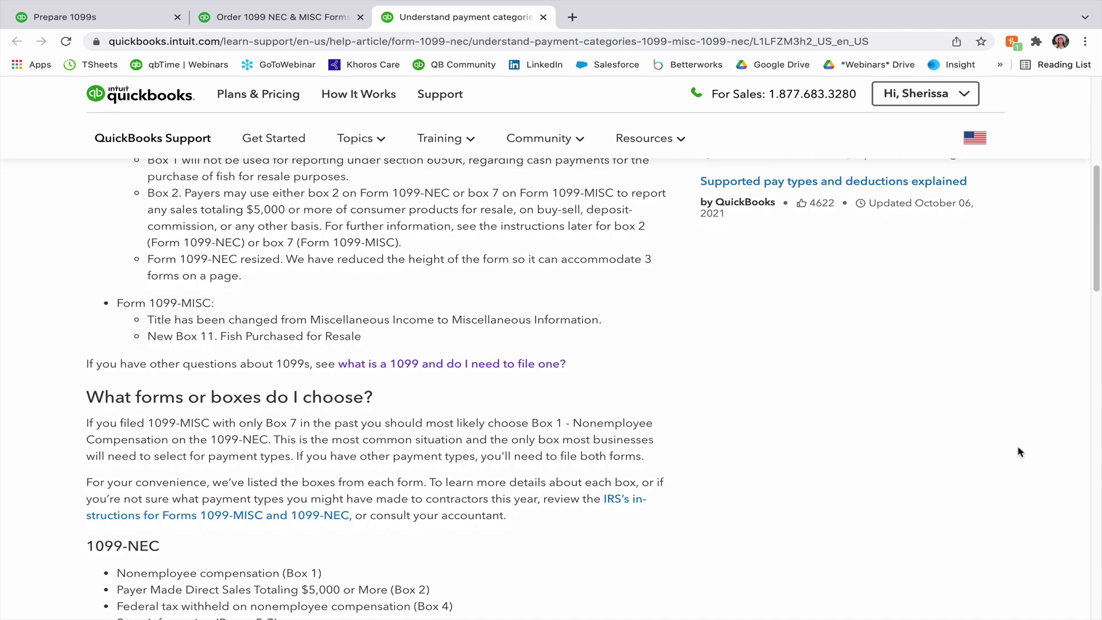
scroll(1021, 452, "down", 2)
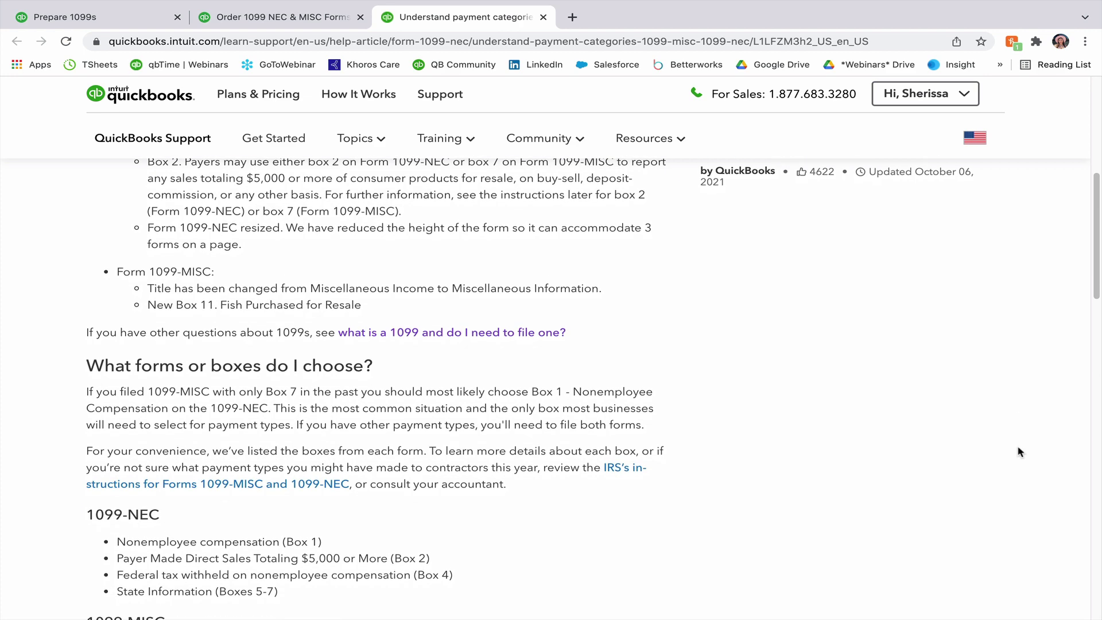
scroll(1021, 451, "down", 4)
scroll(1021, 452, "down", 6)
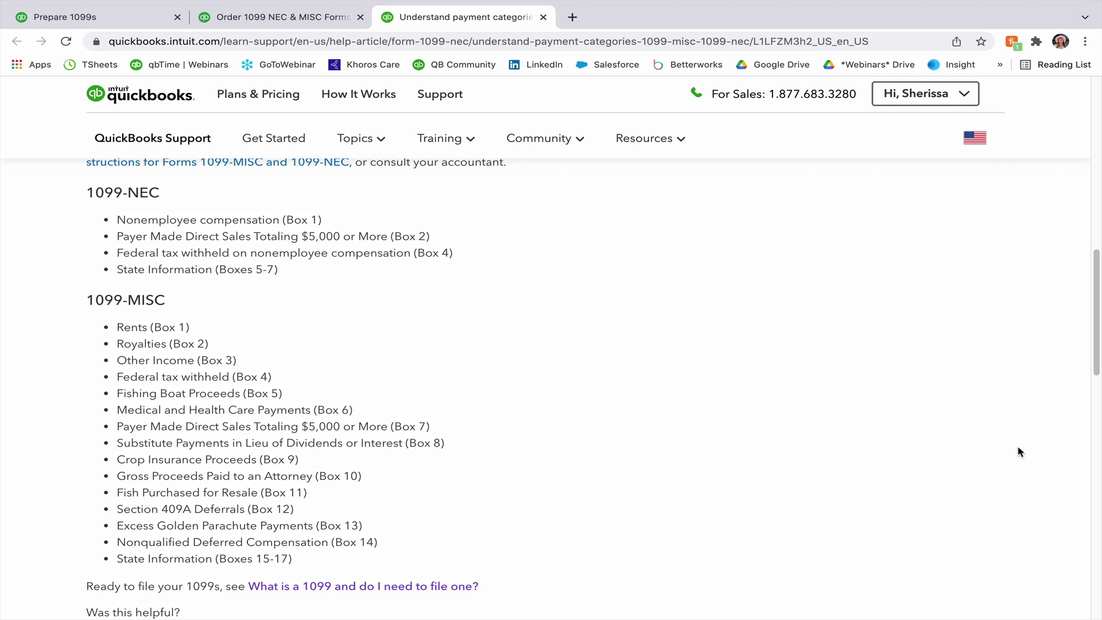
Pass the accounts step, mark the incomplete contractor as an Individual, and reach the payment totals check
left_click(101, 18)
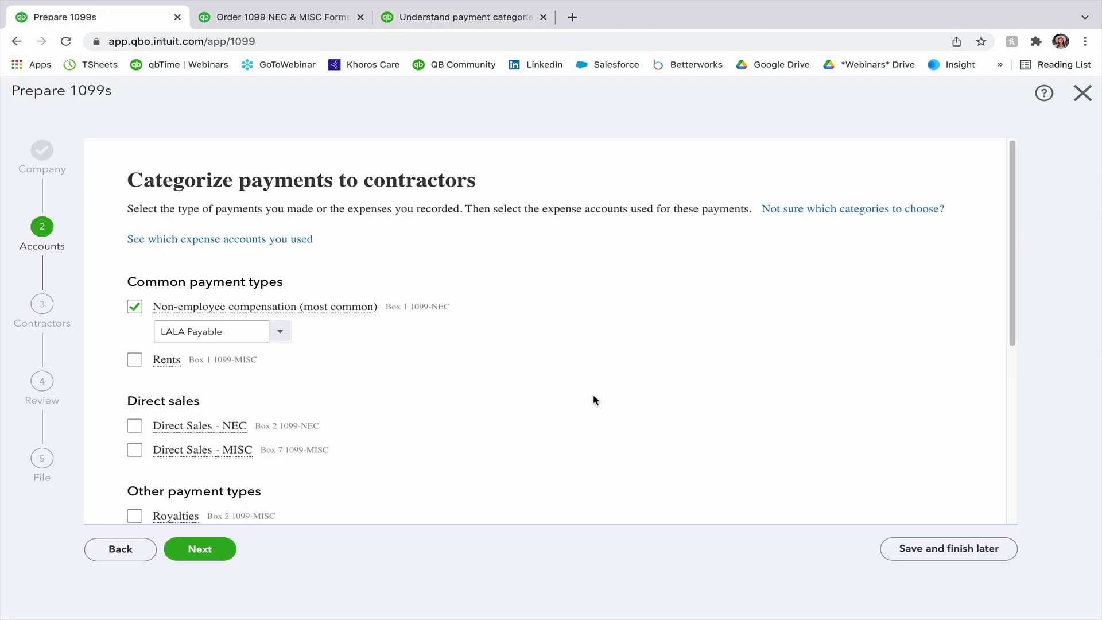
left_click(207, 553)
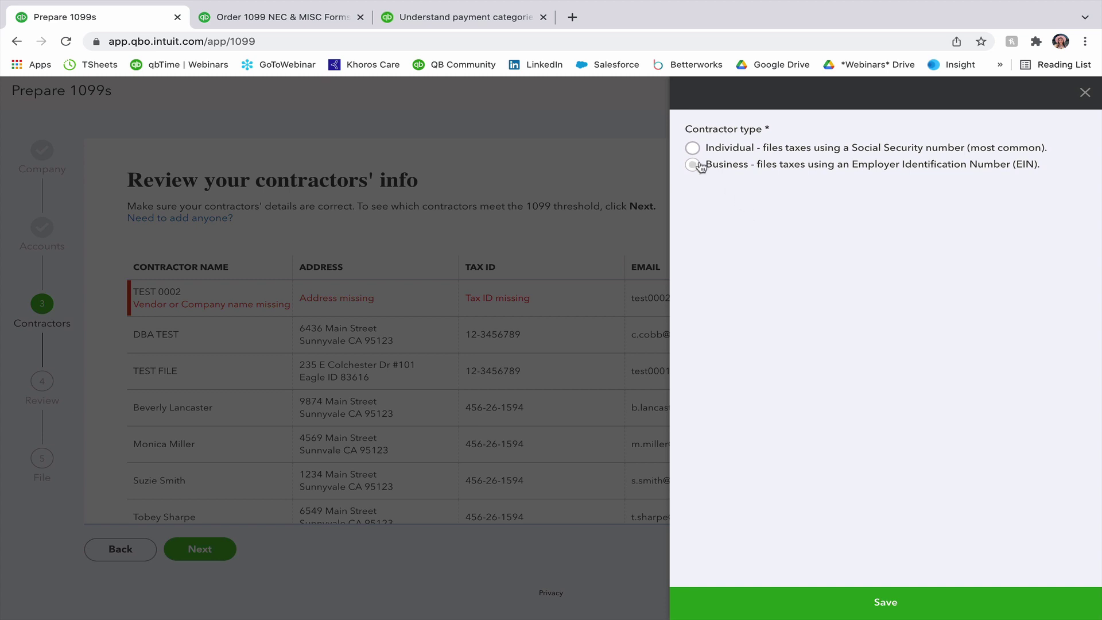
left_click(693, 148)
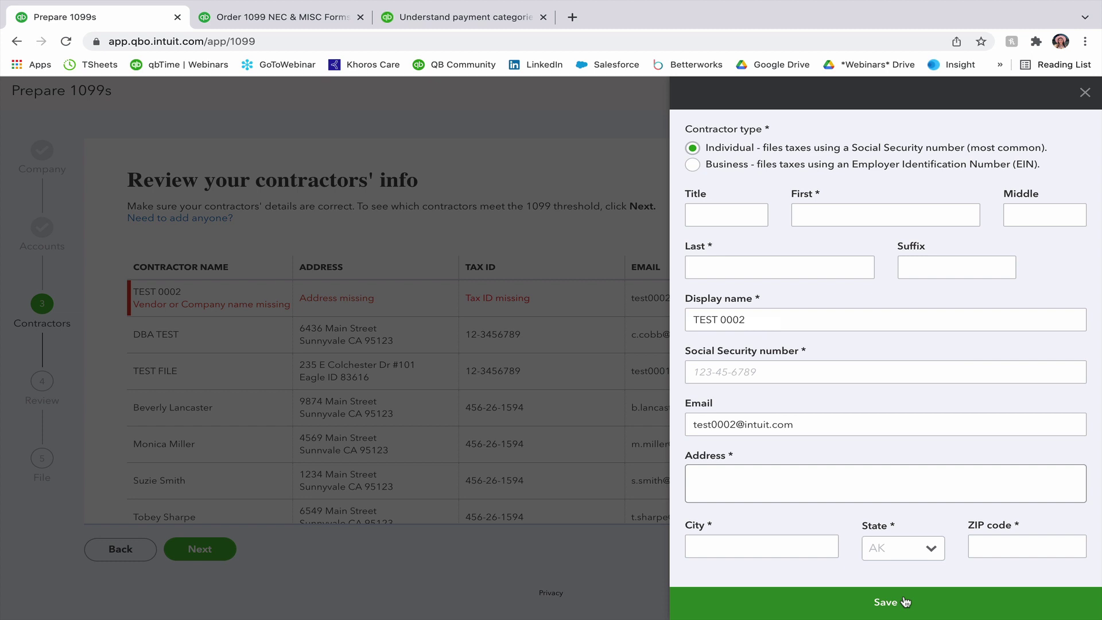
left_click(905, 601)
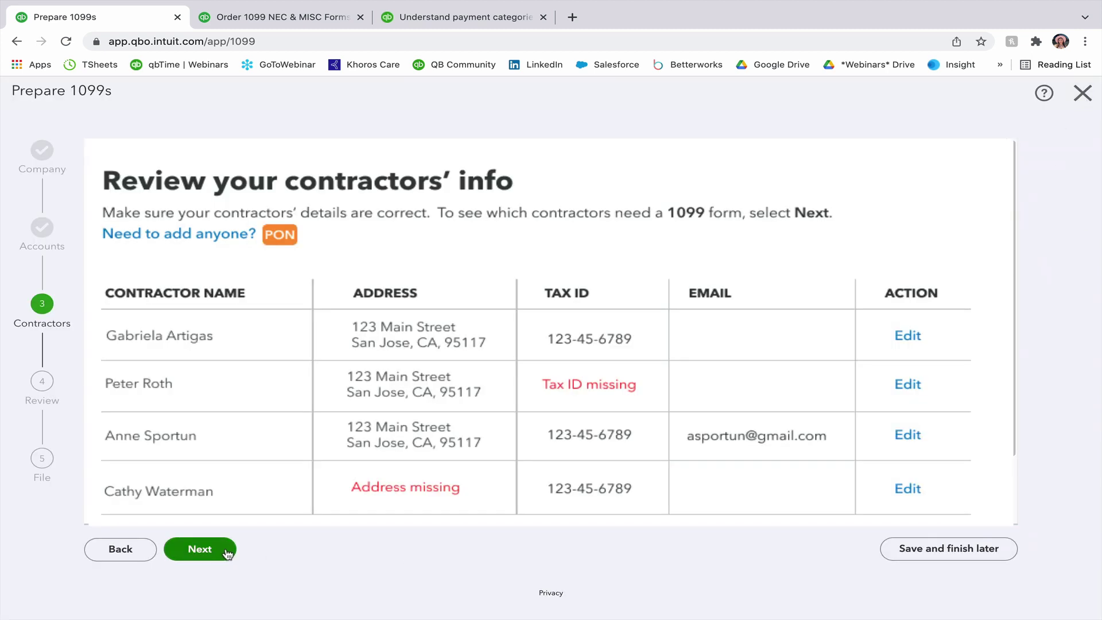
left_click(228, 553)
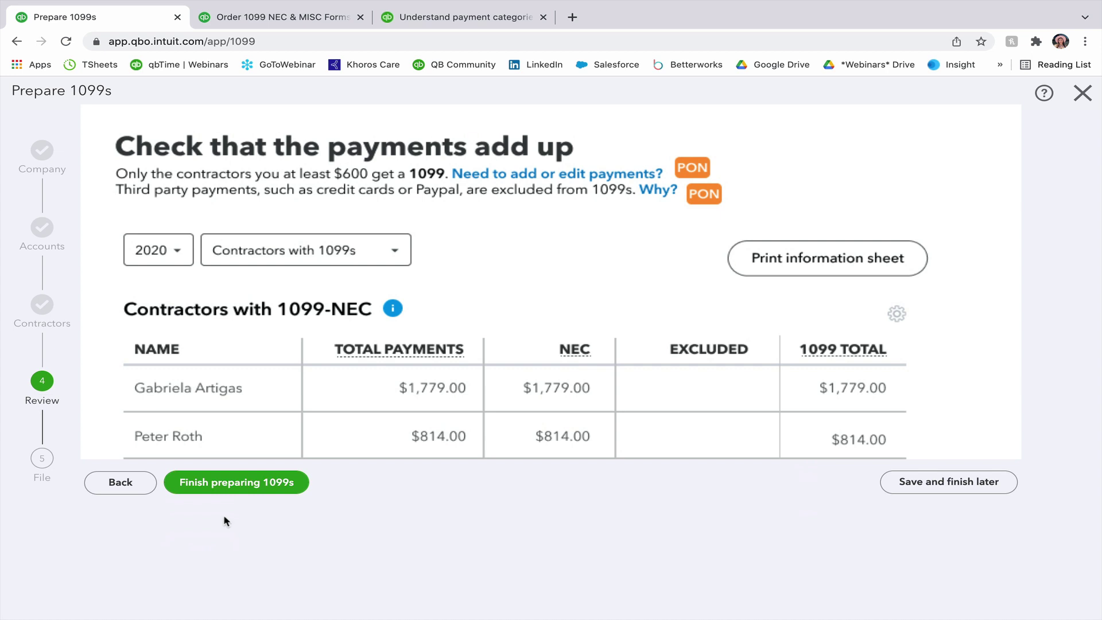
Finish preparing the 1099s to see the e-file and print-and-mail pricing plans
left_click(247, 482)
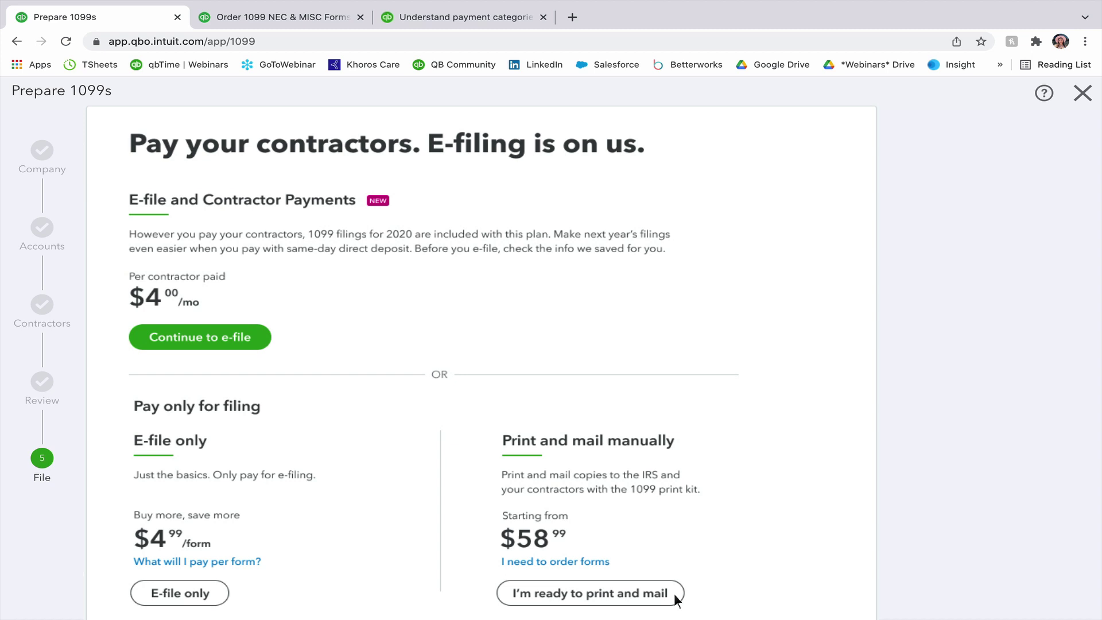
Choose the $4.99-per-form e-file only plan and continue to the five contractors' 1099s
left_click(221, 600)
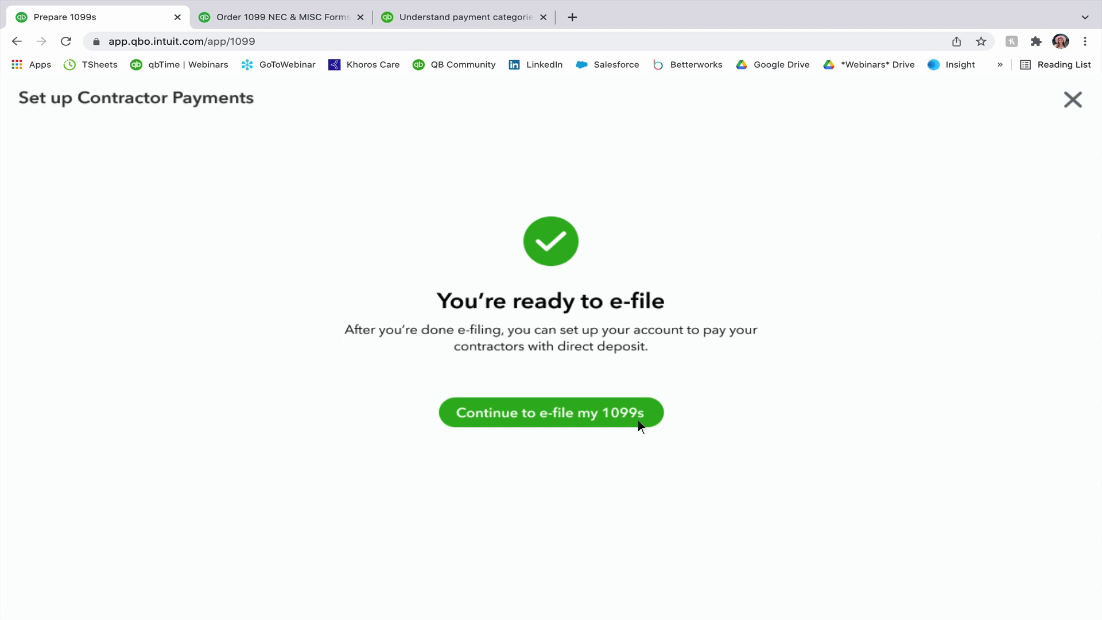
left_click(639, 423)
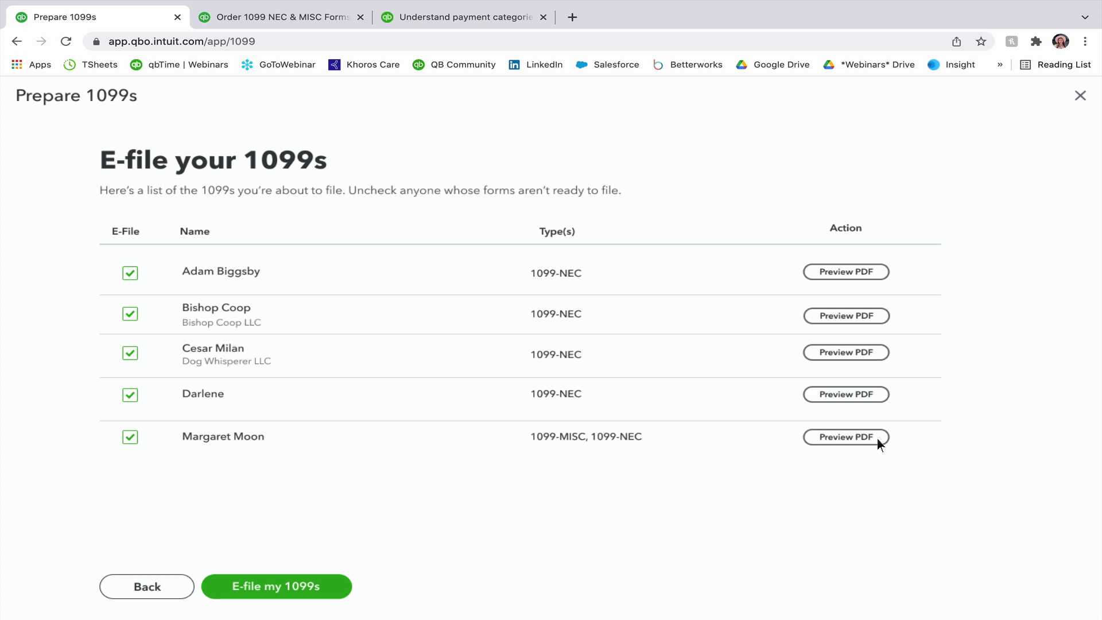
E-file the five contractors' 1099s and open the 1099 filings list under Taxes
left_click(339, 593)
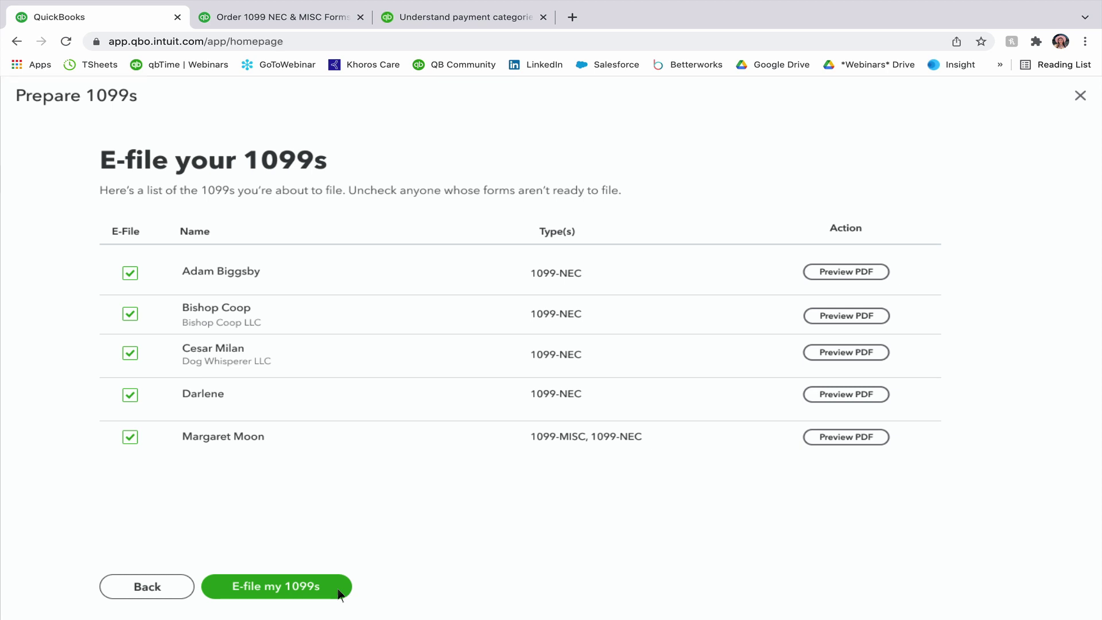
left_click(335, 586)
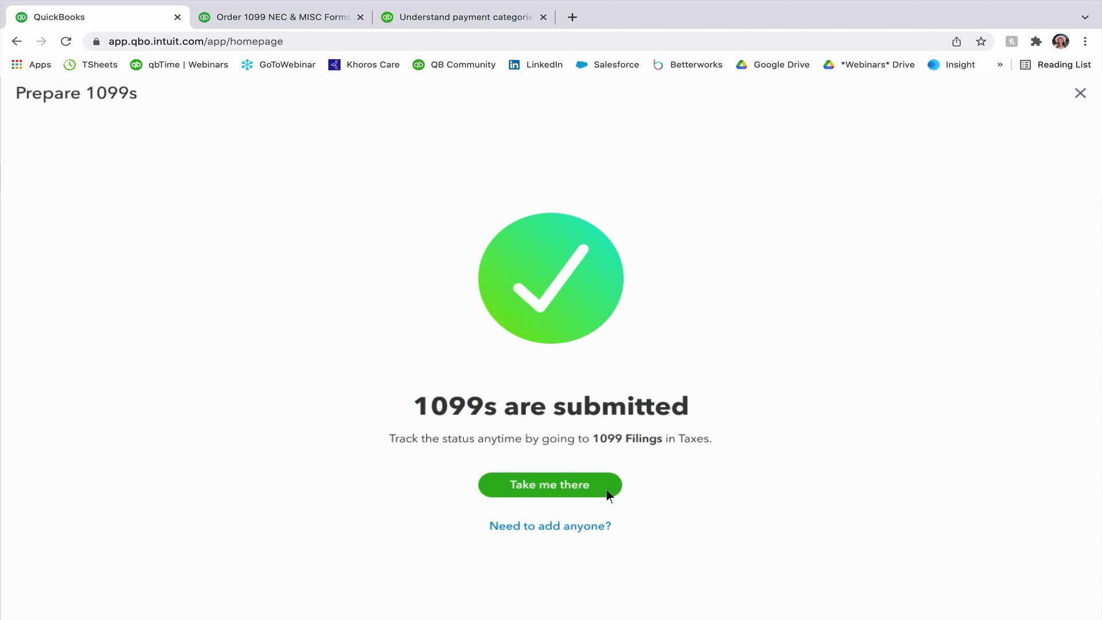
left_click(607, 492)
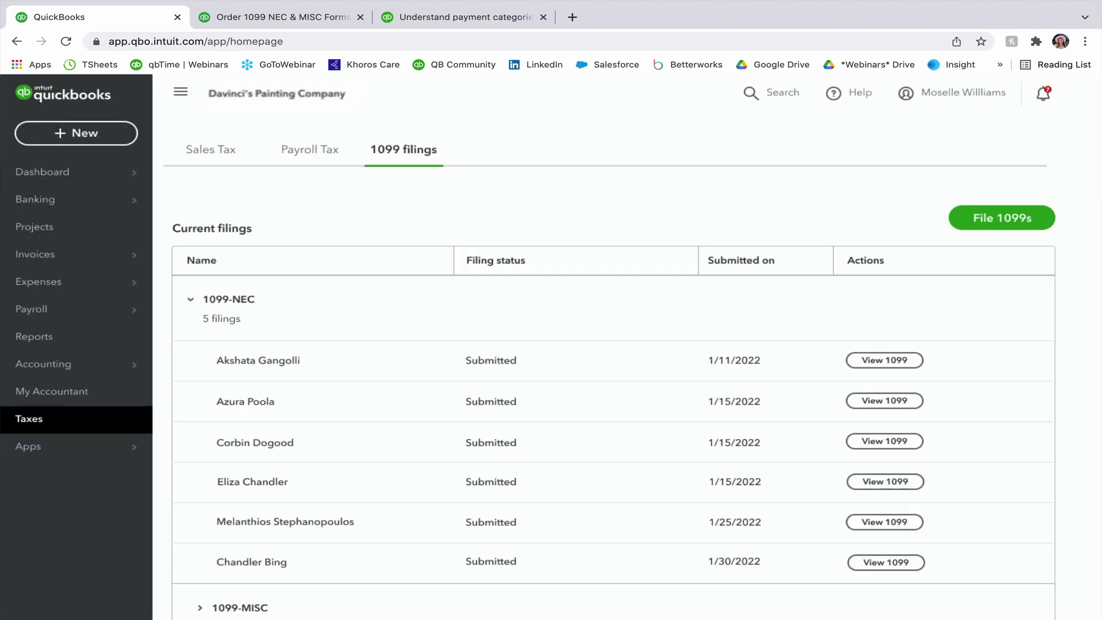